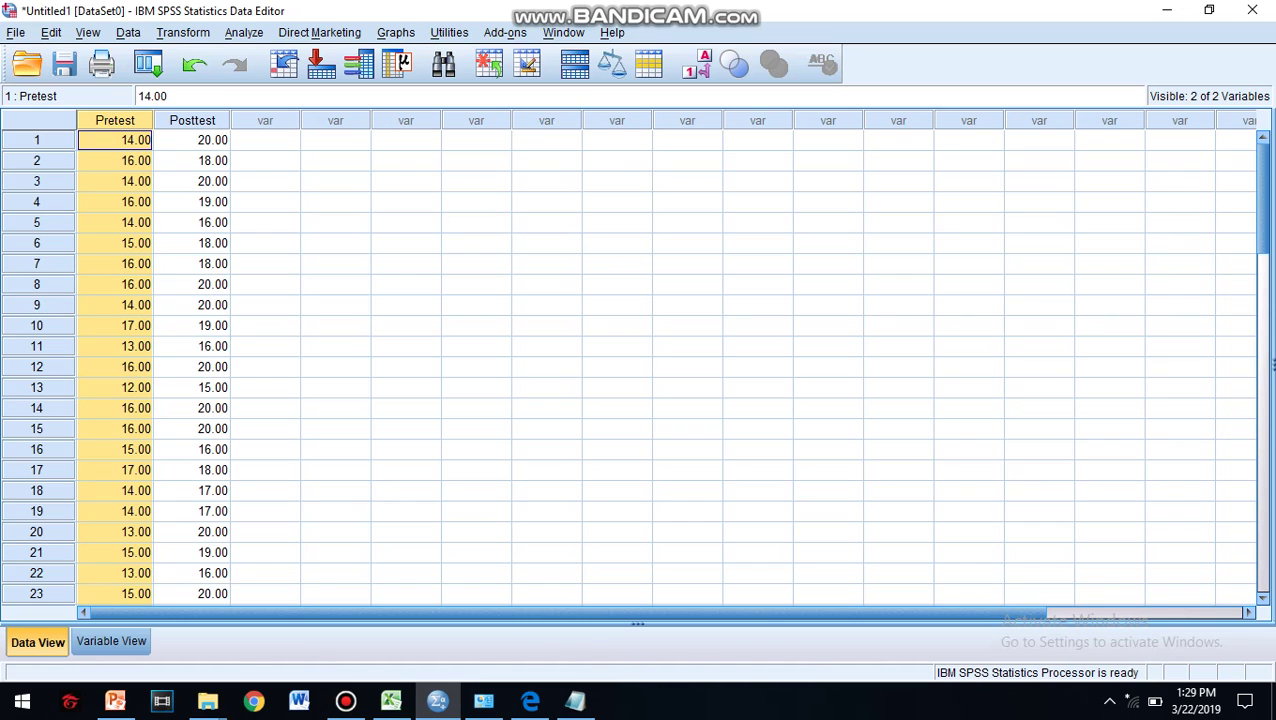
{"action": "left_click", "coordinate": [192, 140]}
{"action": "left_click", "coordinate": [115, 140]}
{"action": "left_click", "coordinate": [192, 120]}
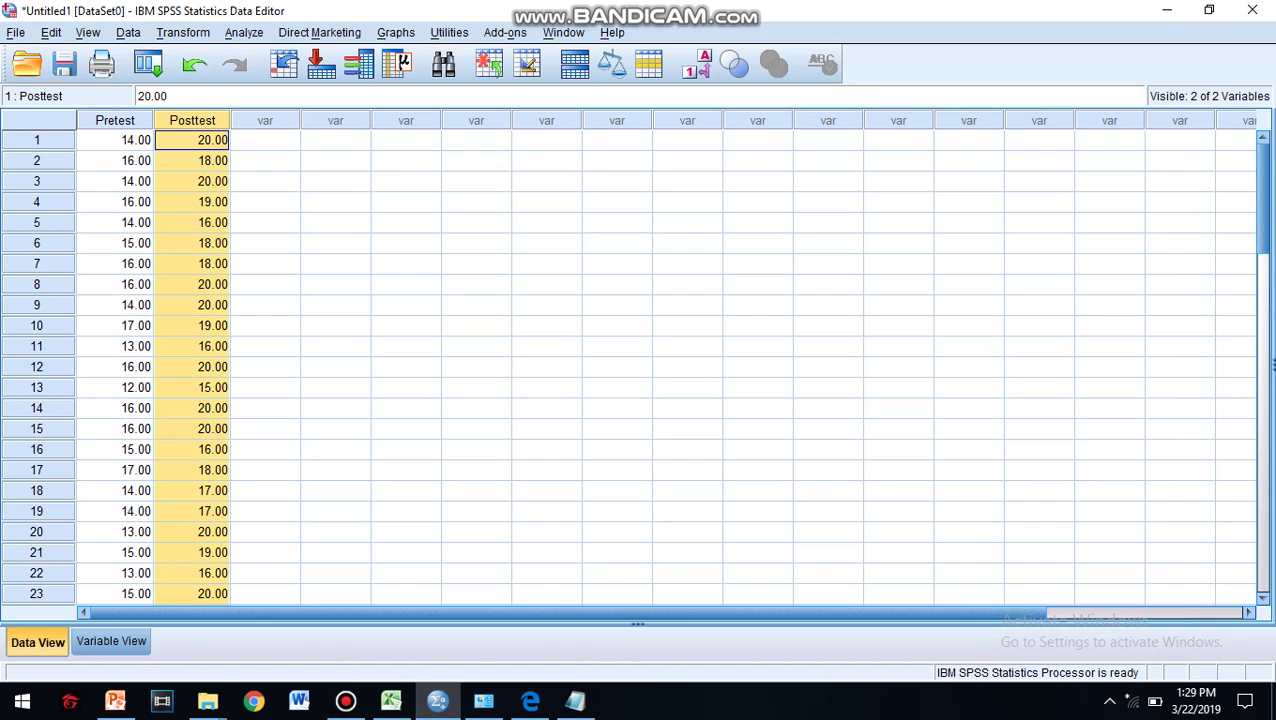
{"action": "left_click", "coordinate": [115, 120]}
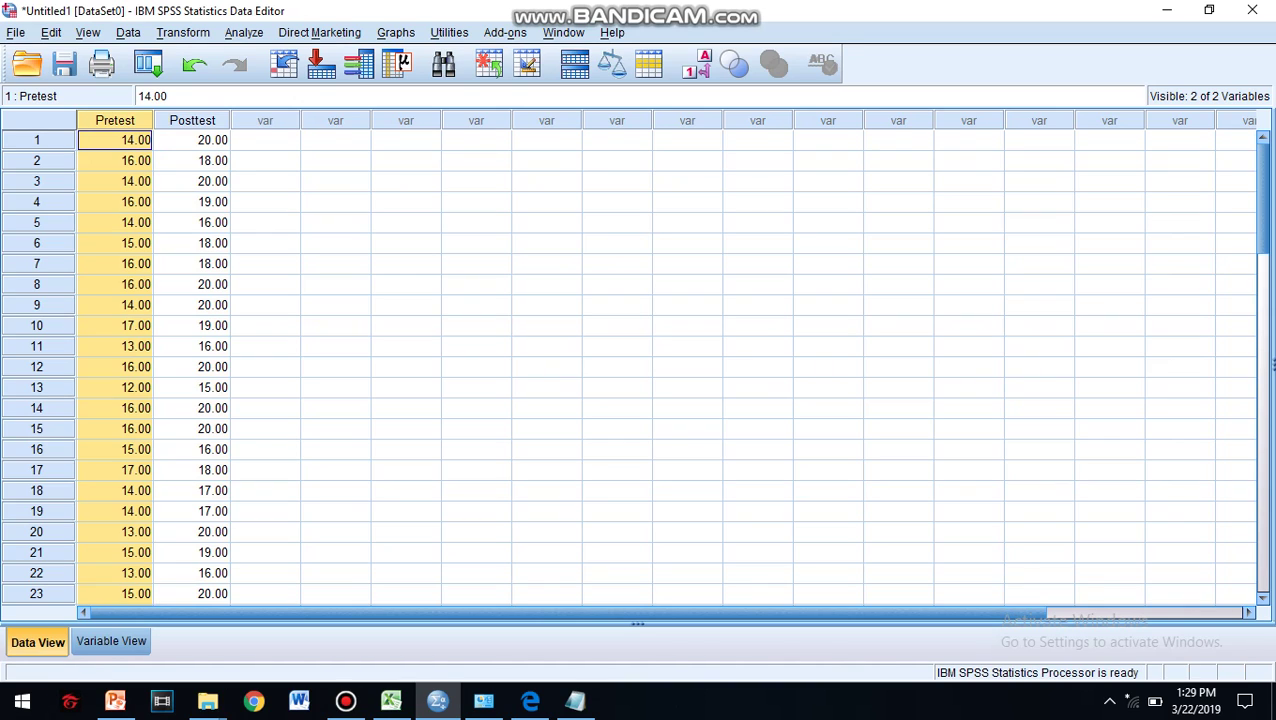
Step: Open the Explore procedure from the descriptive statistics analyses
{"action": "key", "text": "alt+a"}
{"action": "key", "text": "Down"}
{"action": "key", "text": "Down"}
{"action": "key", "text": "Right"}
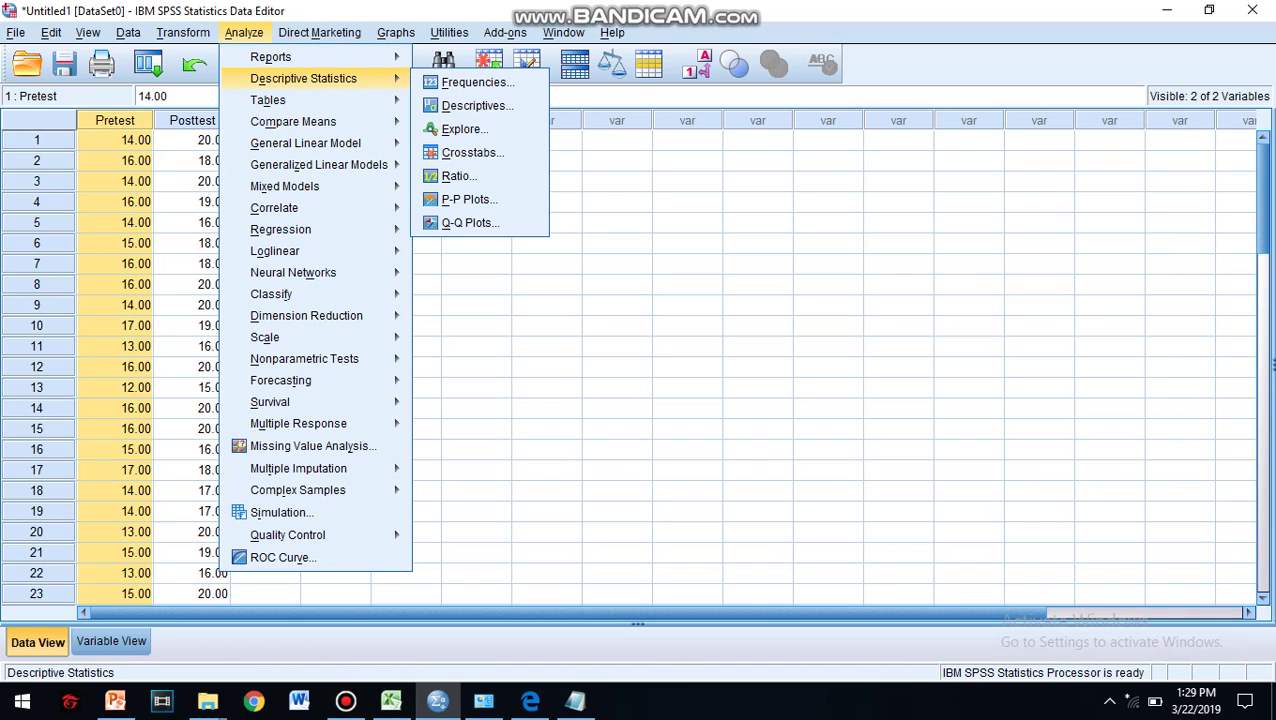
{"action": "key", "text": "Down"}
{"action": "key", "text": "Down"}
{"action": "key", "text": "Down"}
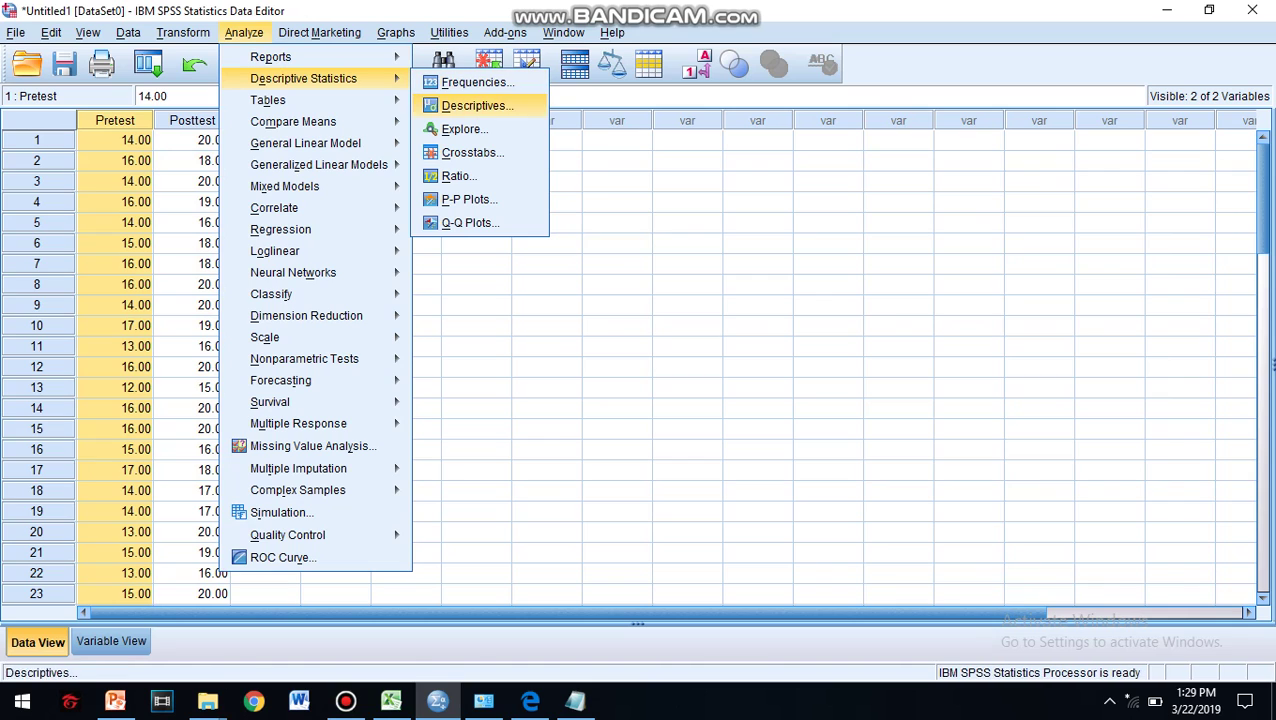
{"action": "key", "text": "Return"}
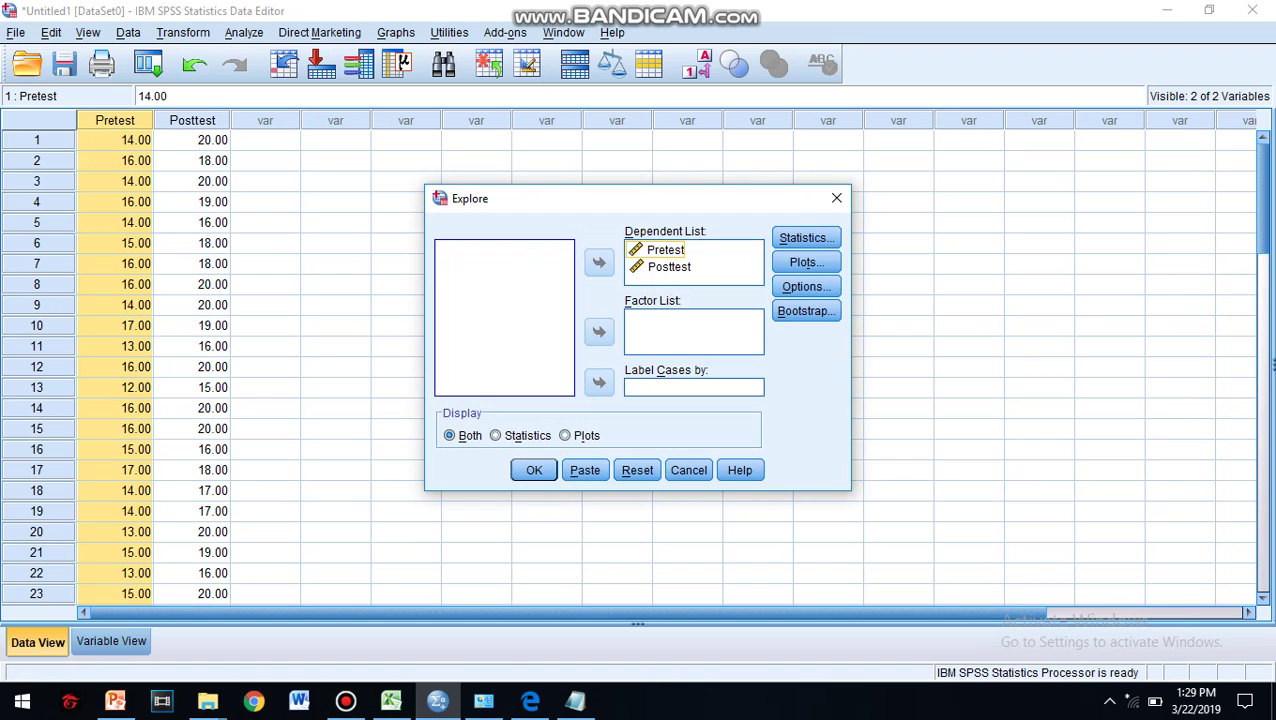
Step: Empty the Explore dependent list and re-add Pretest and Posttest as the dependent variables, in that order
{"action": "left_click", "coordinate": [665, 250]}
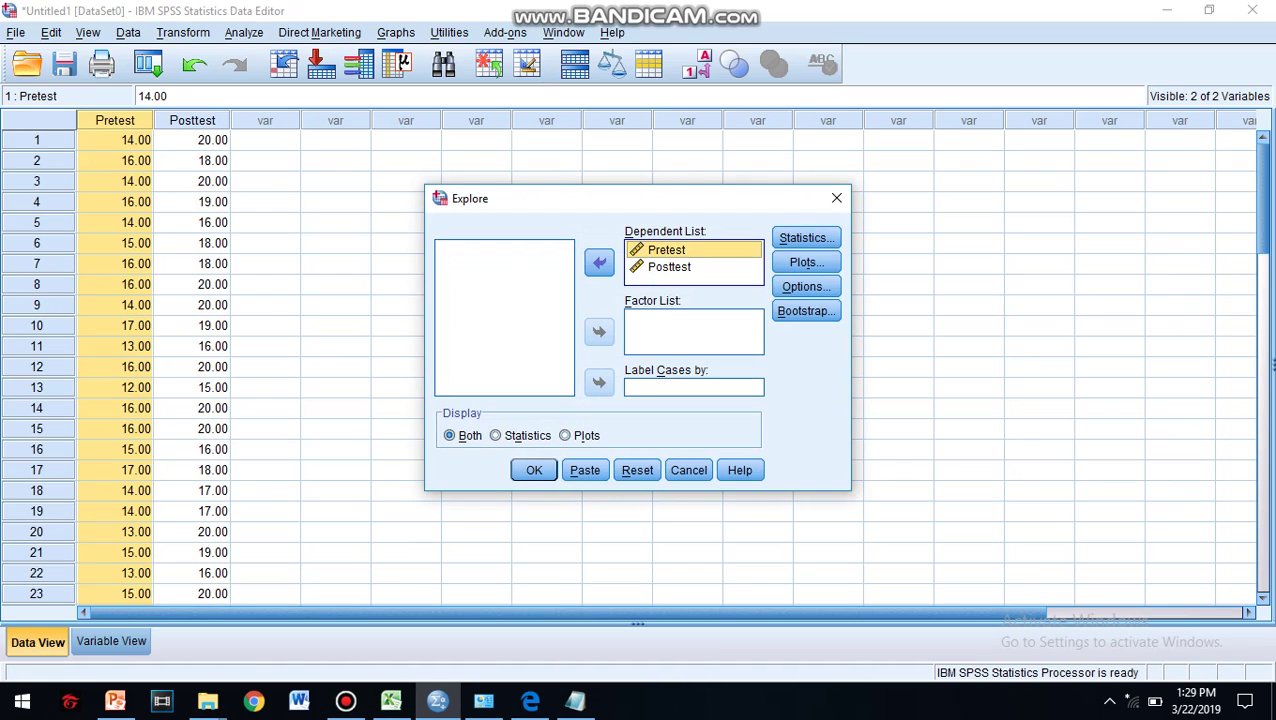
{"action": "left_click", "coordinate": [599, 263]}
{"action": "left_click", "coordinate": [669, 250]}
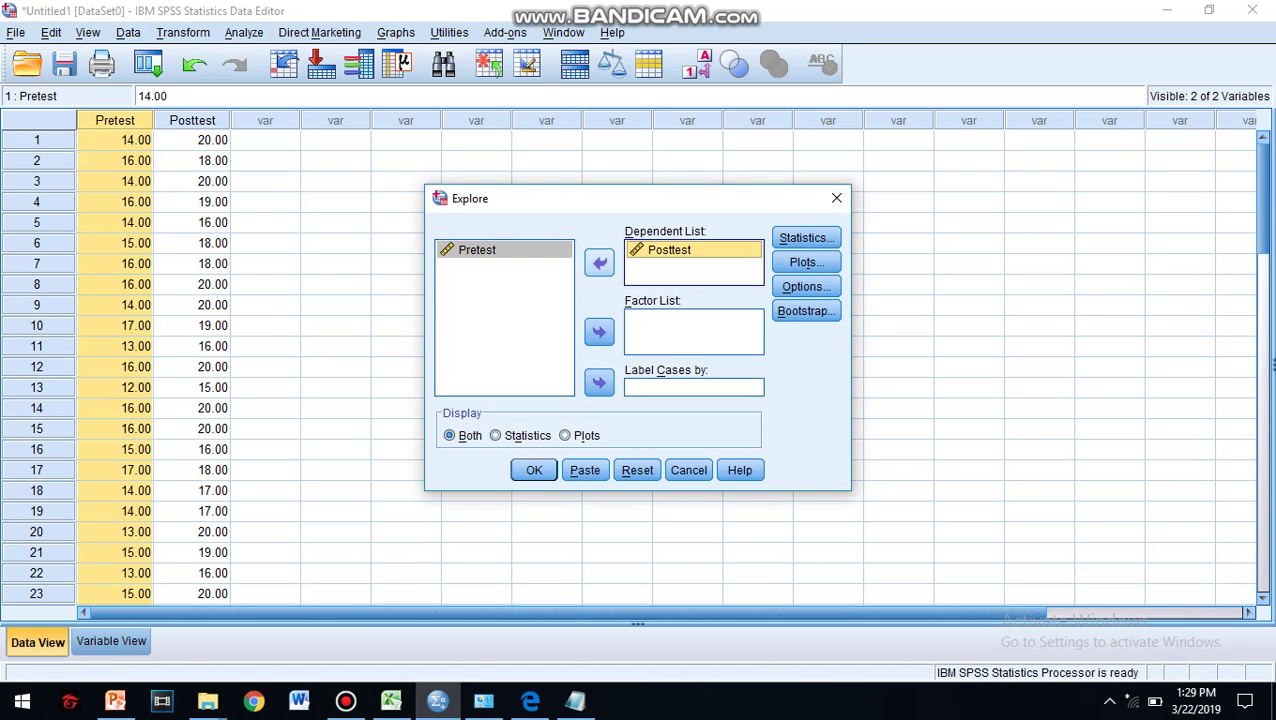
{"action": "left_click", "coordinate": [599, 263]}
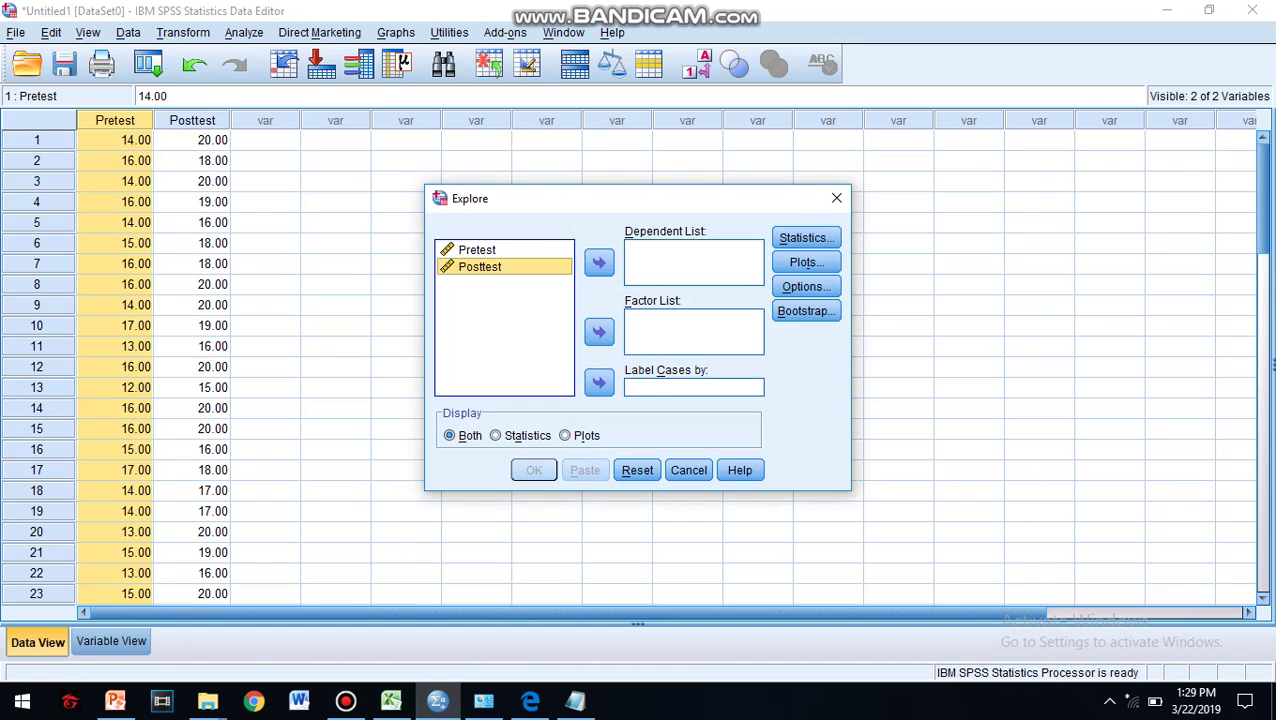
{"action": "left_click", "coordinate": [478, 250]}
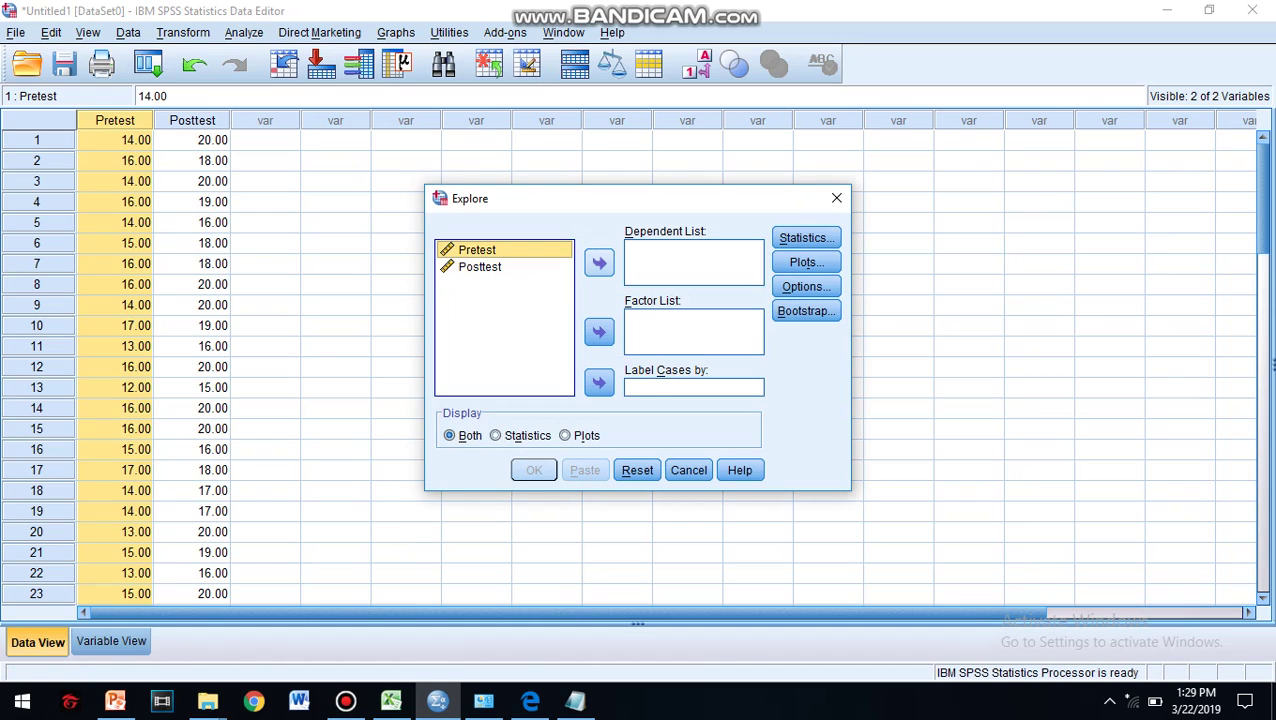
{"action": "left_click", "coordinate": [599, 263]}
{"action": "left_click", "coordinate": [480, 250]}
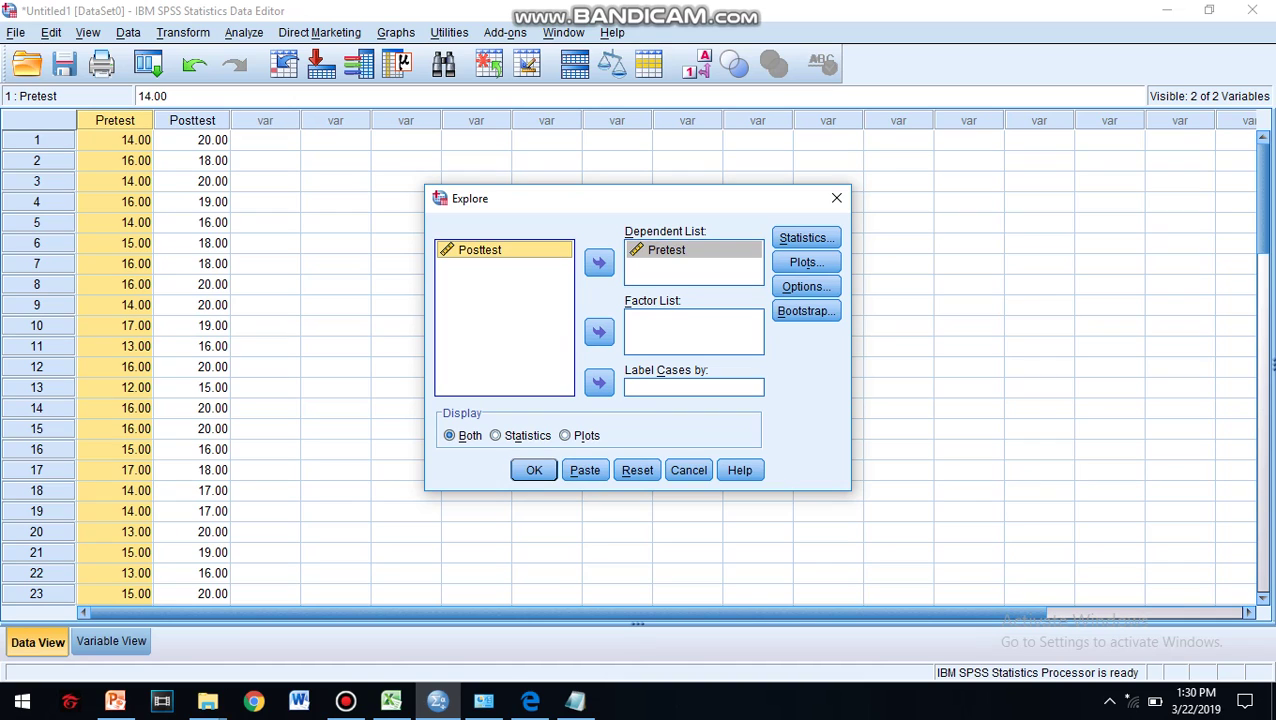
{"action": "left_click", "coordinate": [599, 263]}
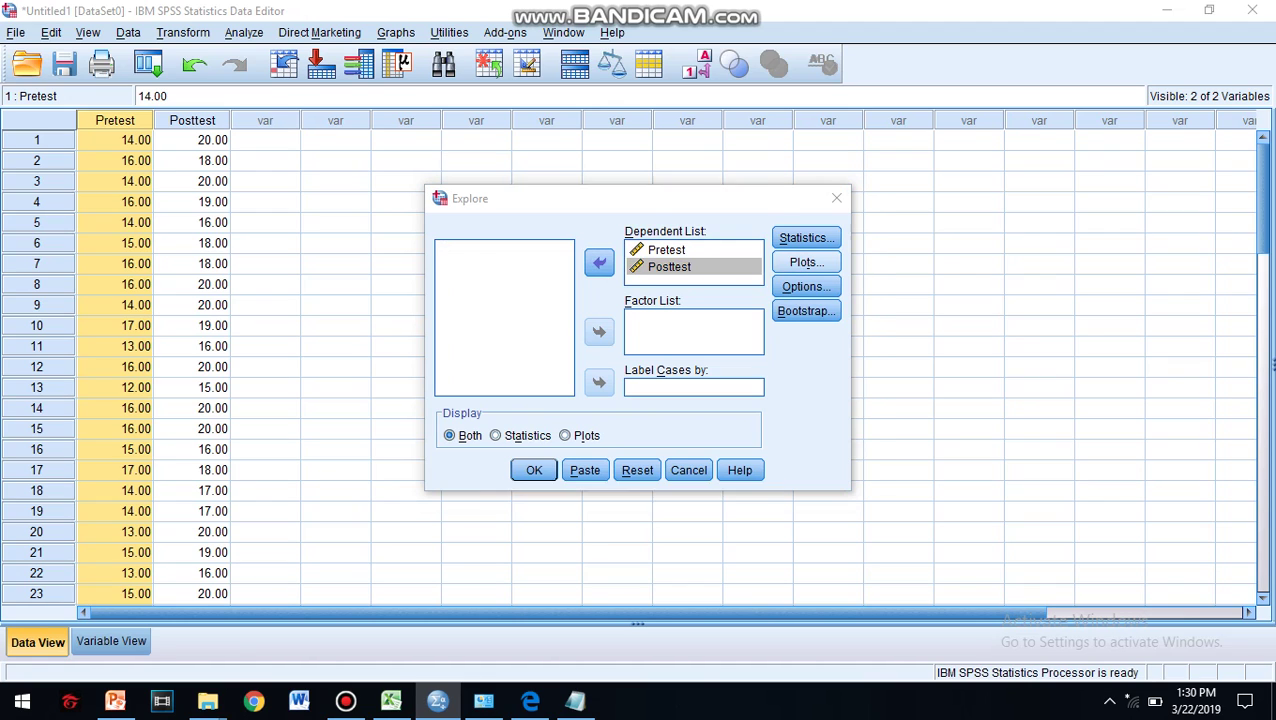
Step: Confirm the Explore plots with Histogram and Normality plots with tests enabled, and run the analysis
{"action": "left_click", "coordinate": [806, 262]}
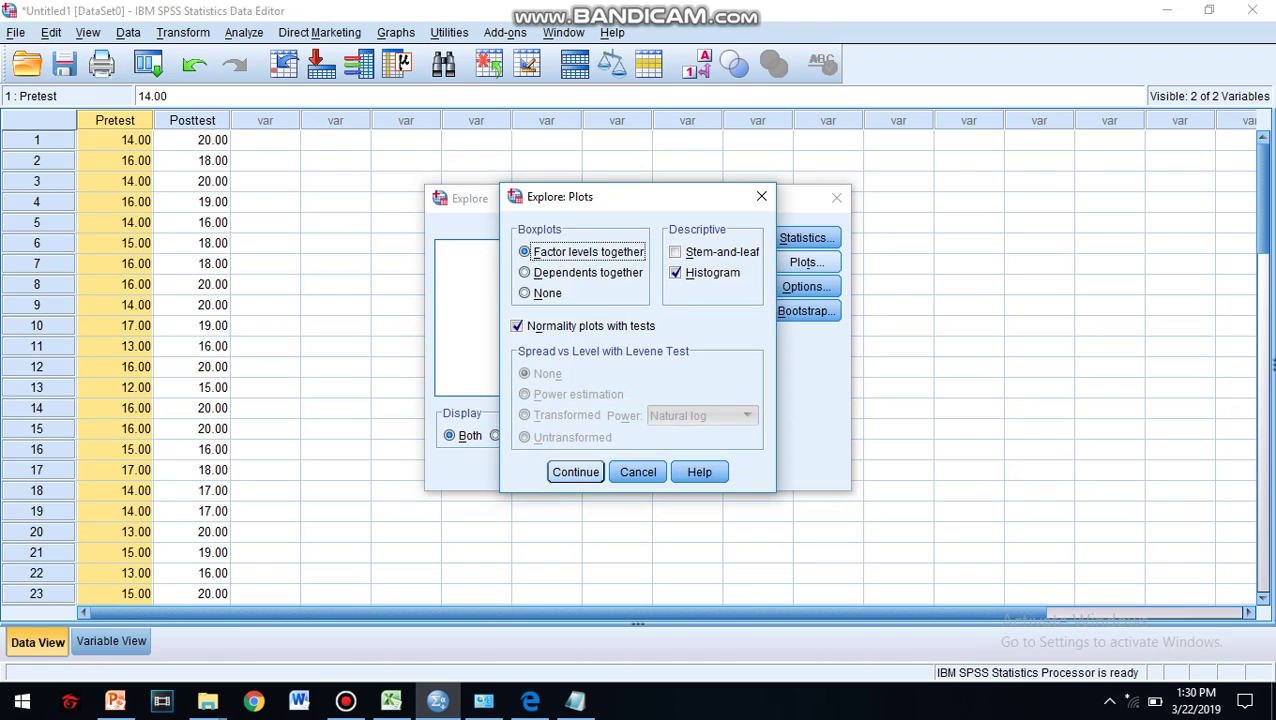
{"action": "left_click", "coordinate": [576, 472]}
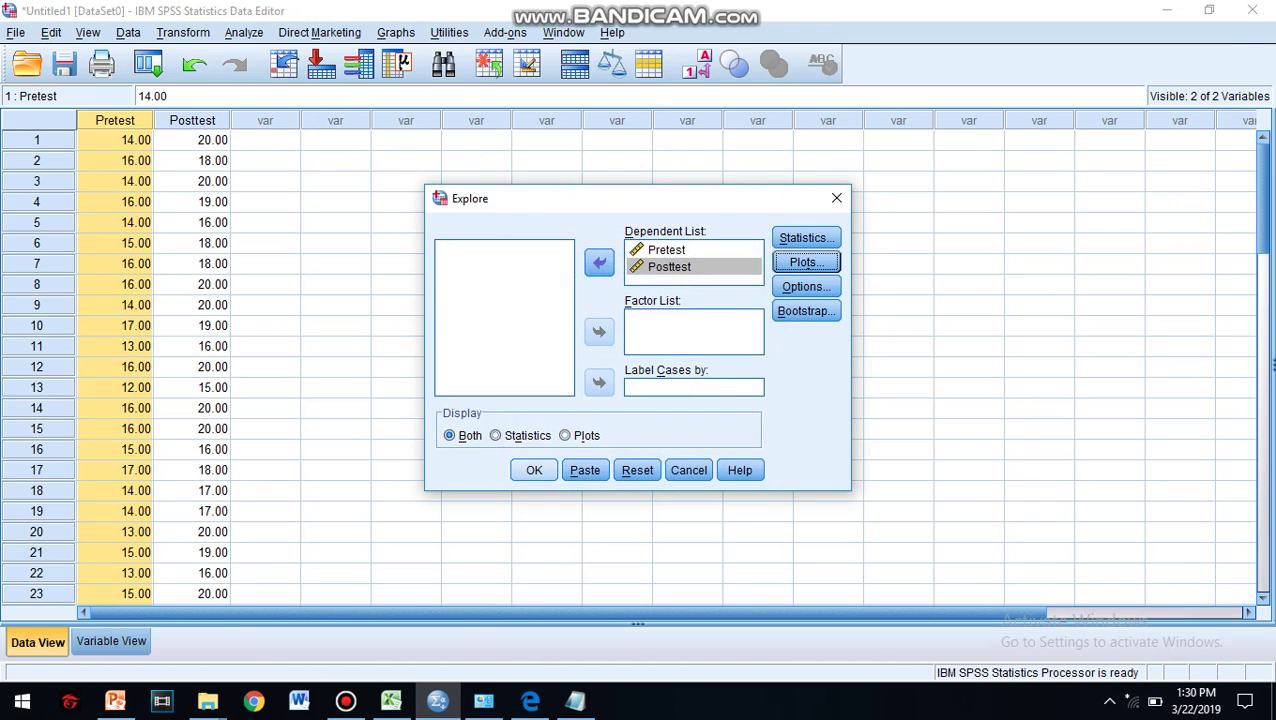
{"action": "left_click", "coordinate": [534, 470]}
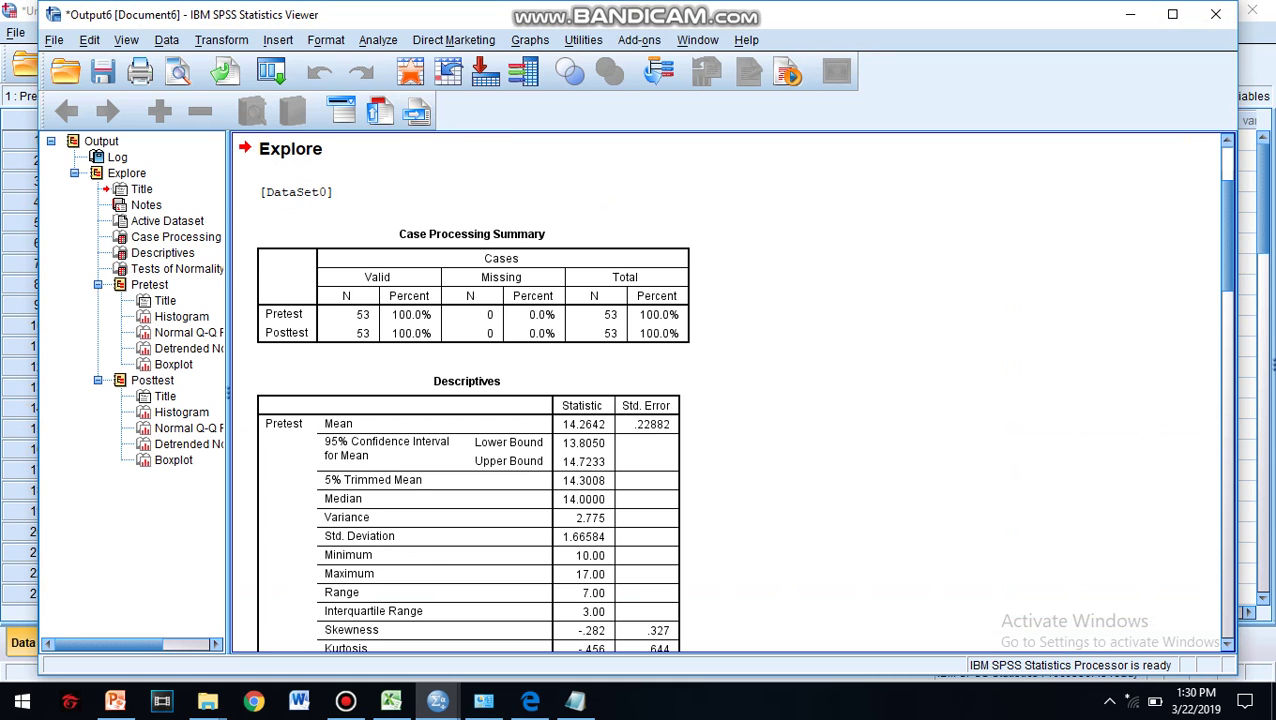
Step: Examine the Explore output for Pretest and Posttest, including the case summary, descriptives and Tests of Normality tables
{"action": "scroll", "coordinate": [730, 392], "scroll_direction": "up", "scroll_amount": 3}
{"action": "scroll", "coordinate": [730, 392], "scroll_direction": "down", "scroll_amount": 3}
{"action": "scroll", "coordinate": [730, 392], "scroll_direction": "up", "scroll_amount": 1}
{"action": "scroll", "coordinate": [730, 392], "scroll_direction": "up", "scroll_amount": 1}
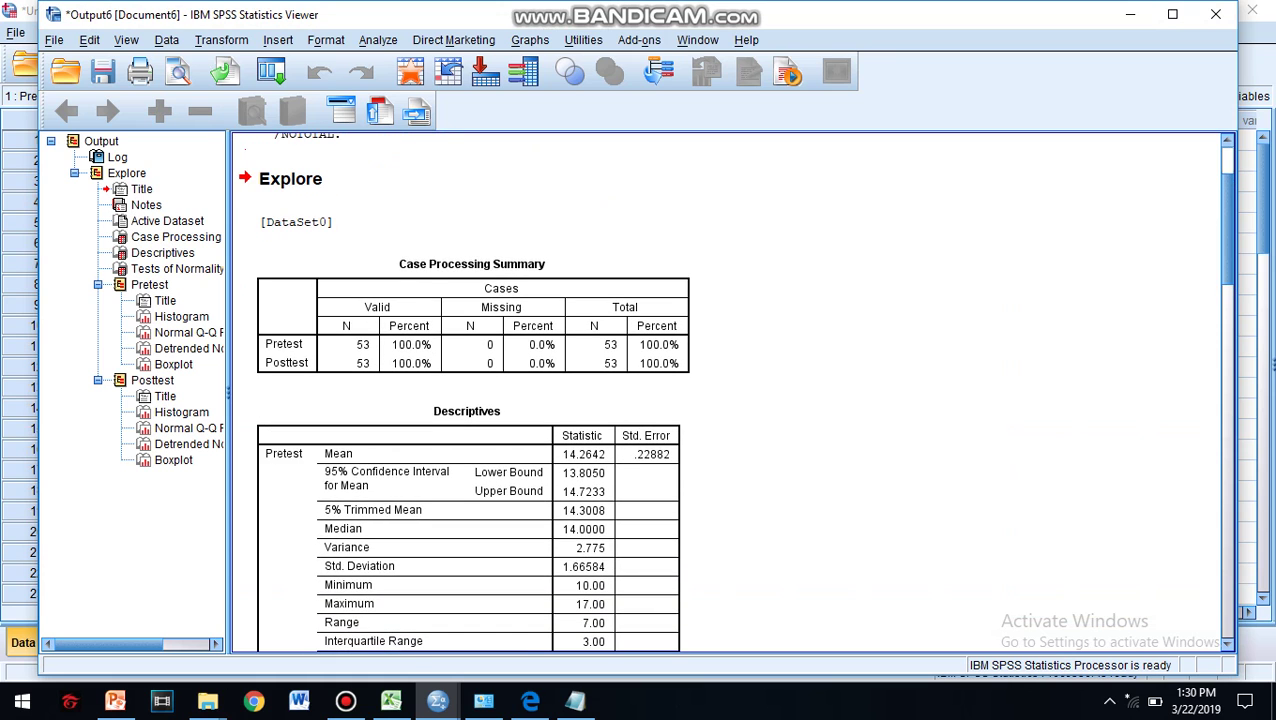
{"action": "scroll", "coordinate": [730, 392], "scroll_direction": "down", "scroll_amount": 1}
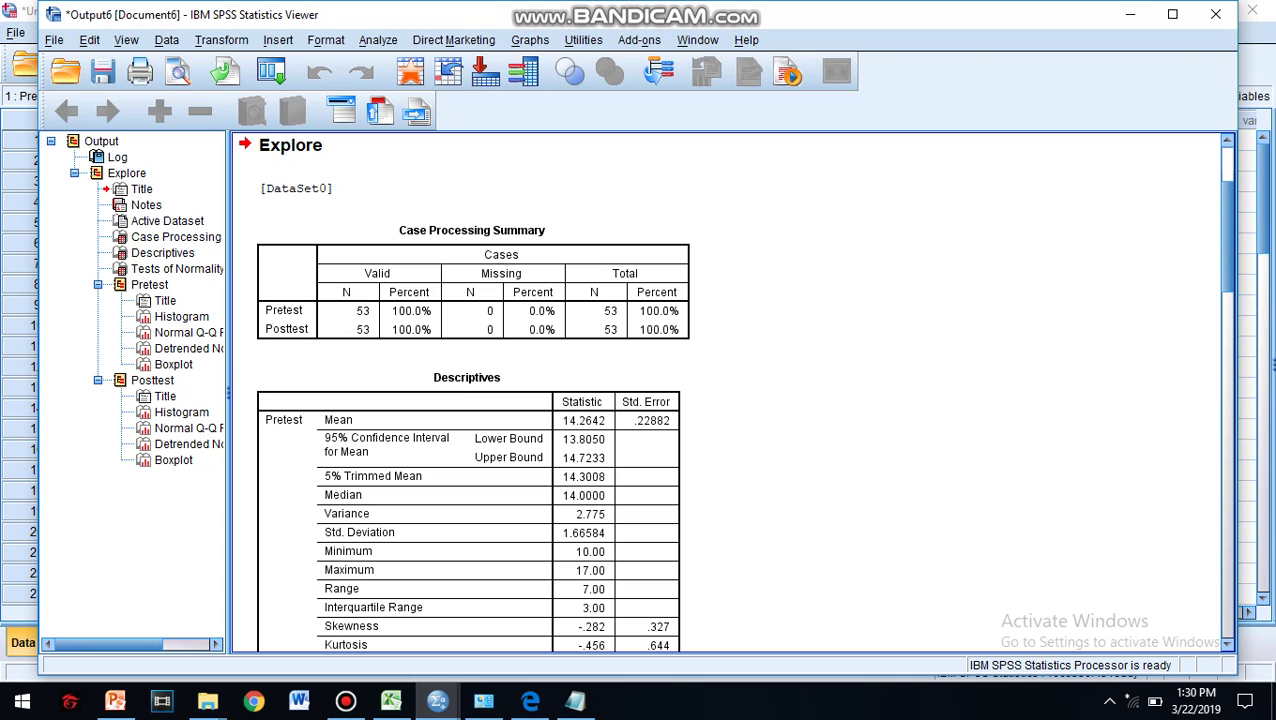
{"action": "scroll", "coordinate": [730, 392], "scroll_direction": "down", "scroll_amount": 9}
{"action": "scroll", "coordinate": [730, 392], "scroll_direction": "down", "scroll_amount": 9}
{"action": "scroll", "coordinate": [730, 392], "scroll_direction": "down", "scroll_amount": 9}
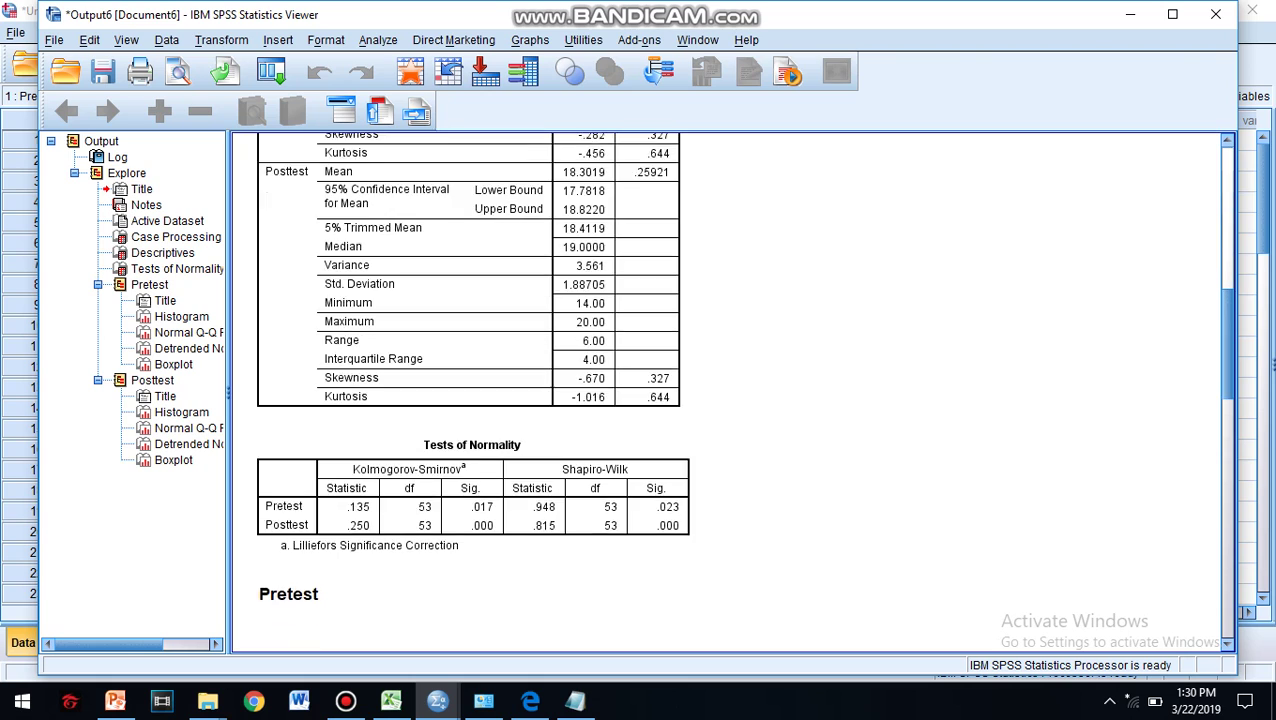
{"action": "scroll", "coordinate": [730, 392], "scroll_direction": "down", "scroll_amount": 10}
{"action": "scroll", "coordinate": [730, 392], "scroll_direction": "up", "scroll_amount": 3}
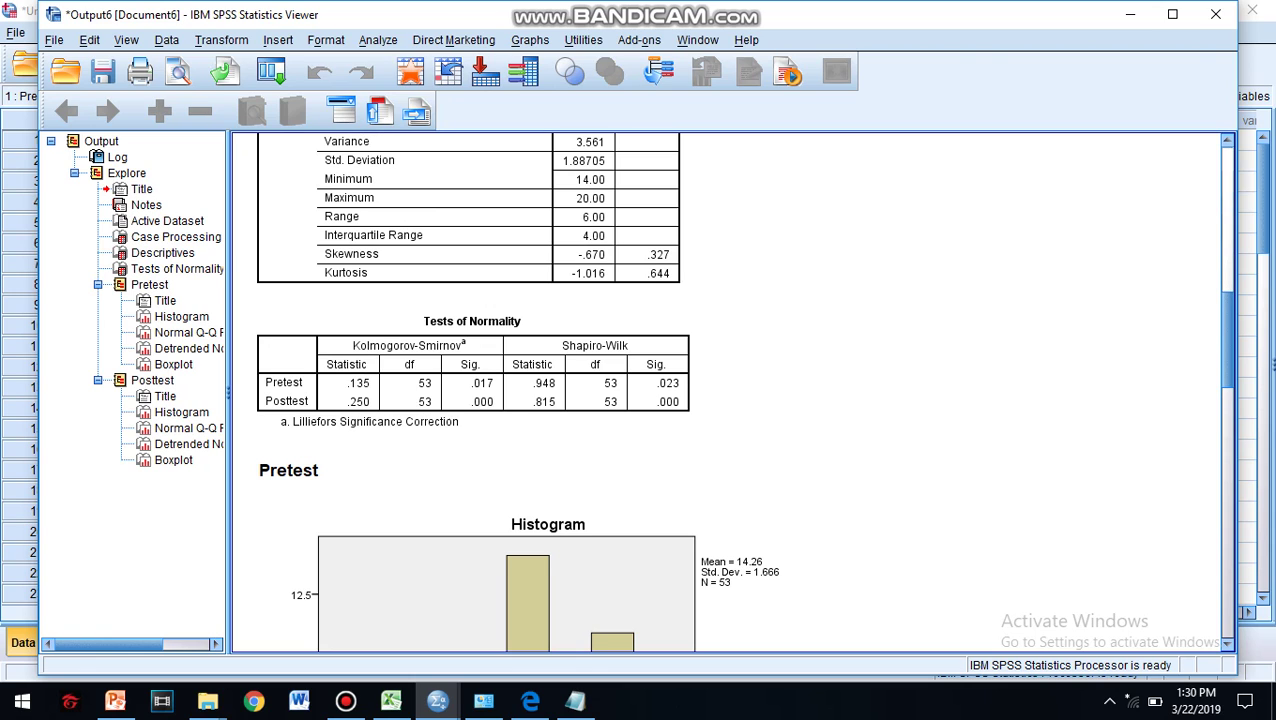
{"action": "scroll", "coordinate": [730, 390], "scroll_direction": "down", "scroll_amount": 2}
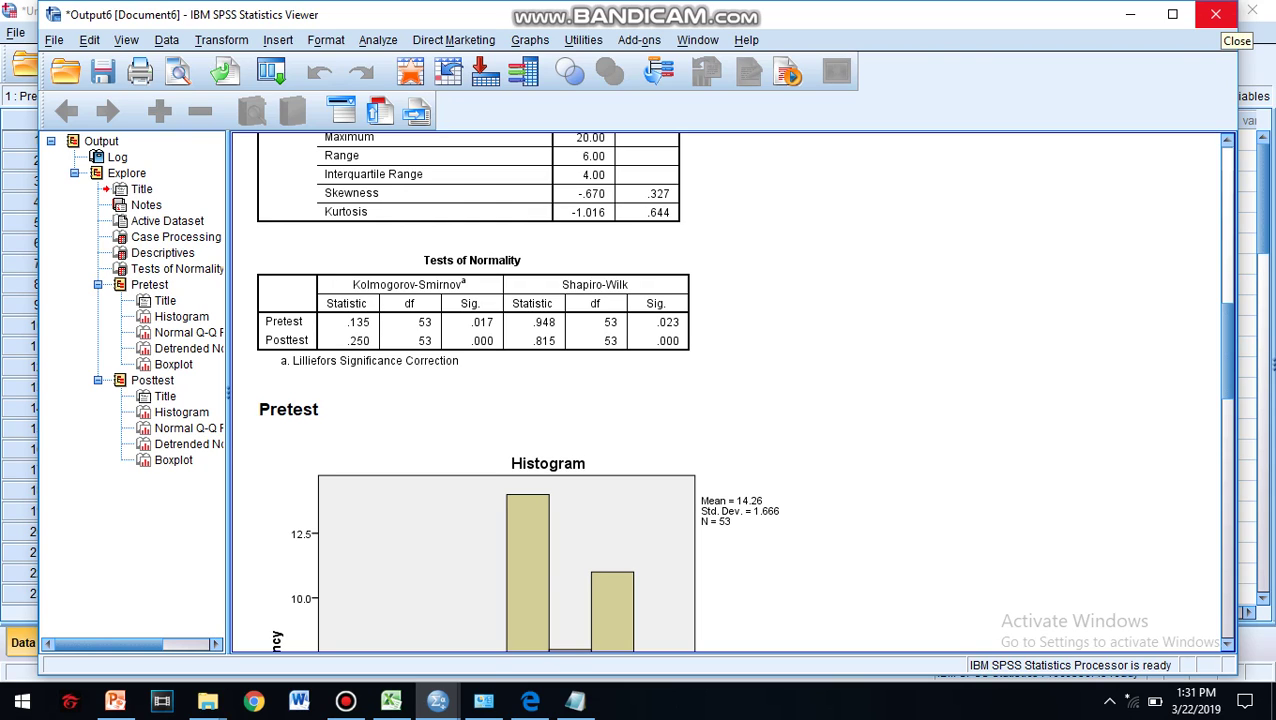
Step: Close the Explore output viewer without saving its contents
{"action": "left_click", "coordinate": [1251, 11]}
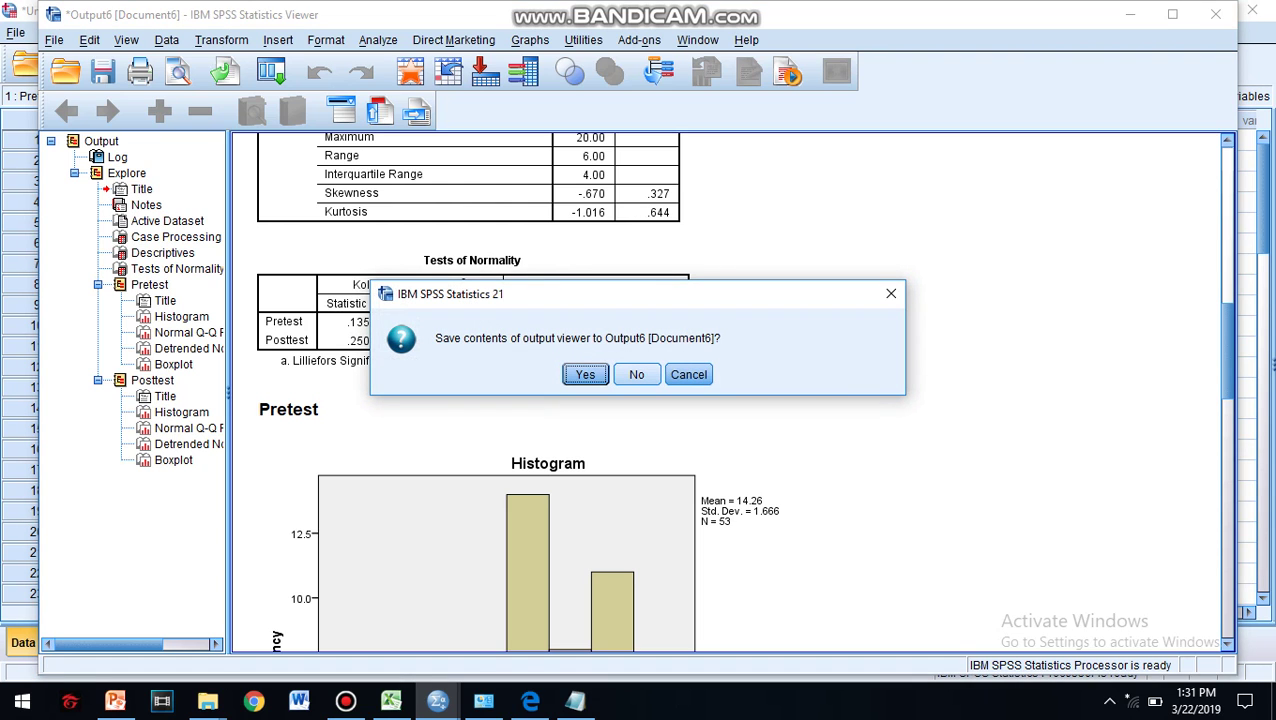
{"action": "left_click", "coordinate": [637, 375]}
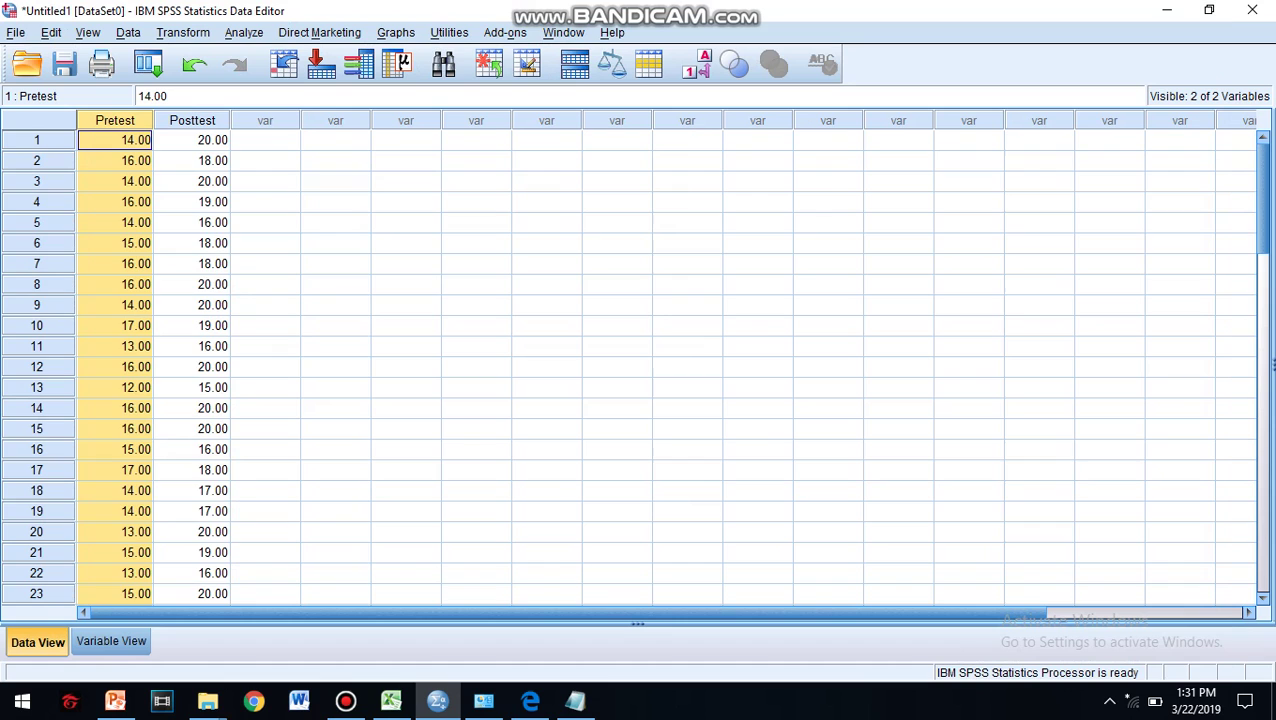
{"action": "left_click", "coordinate": [192, 140]}
{"action": "left_click", "coordinate": [115, 120]}
{"action": "left_click", "coordinate": [192, 120]}
{"action": "left_click", "coordinate": [115, 120]}
{"action": "left_click", "coordinate": [192, 120]}
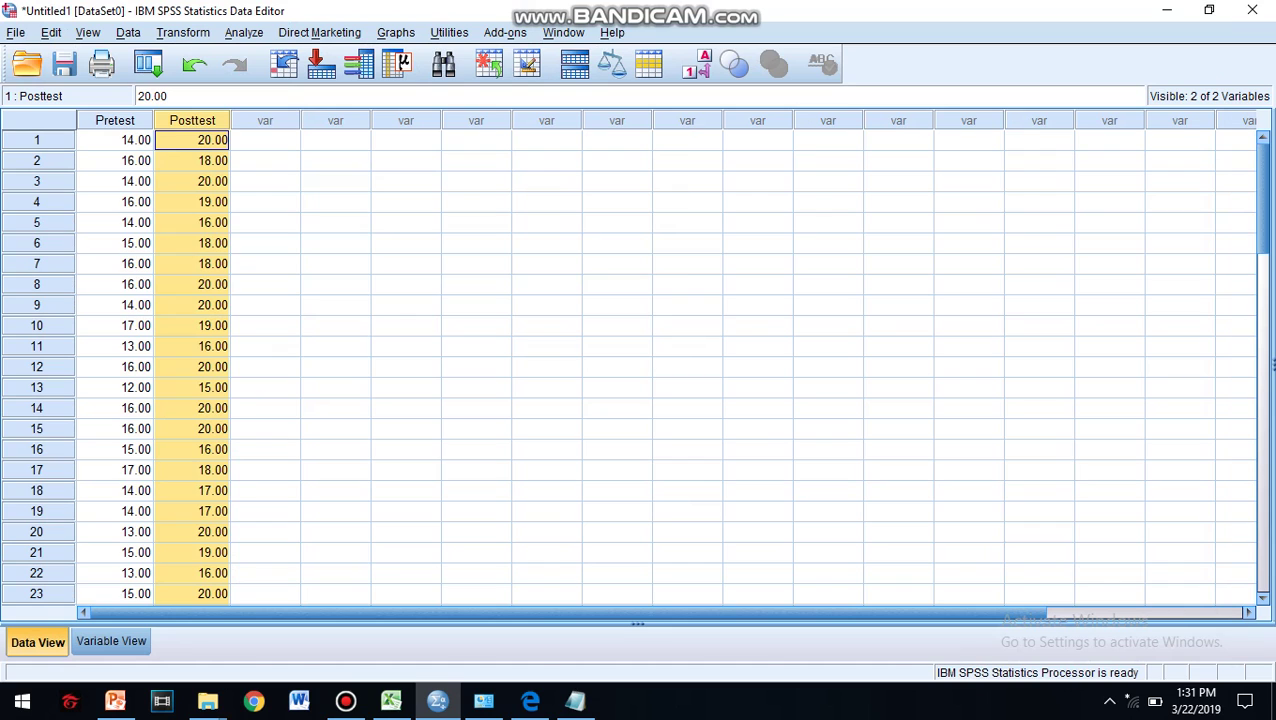
Step: Run the legacy nonparametric 2 Related Samples test on the Pretest and Posttest pair with the Wilcoxon test type
{"action": "key", "text": "alt+a"}
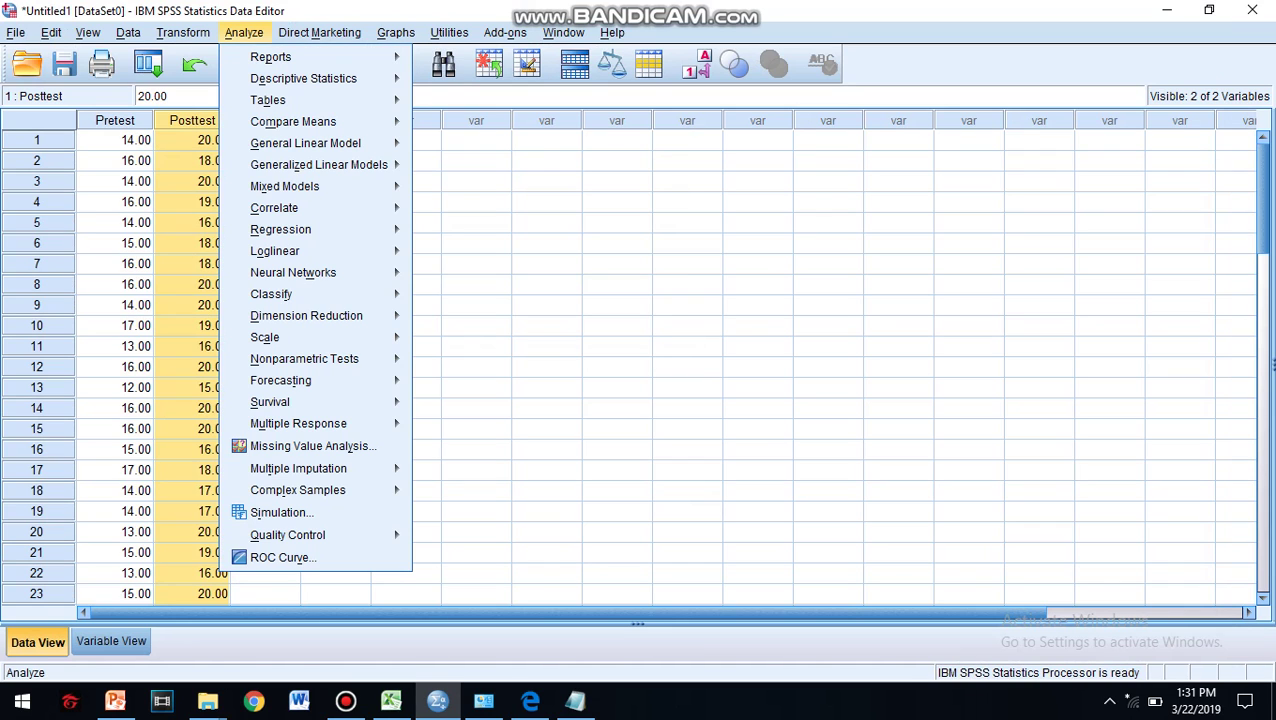
{"action": "key", "text": "Right"}
{"action": "key", "text": "Left"}
{"action": "key", "text": "Down"}
{"action": "key", "text": "Right"}
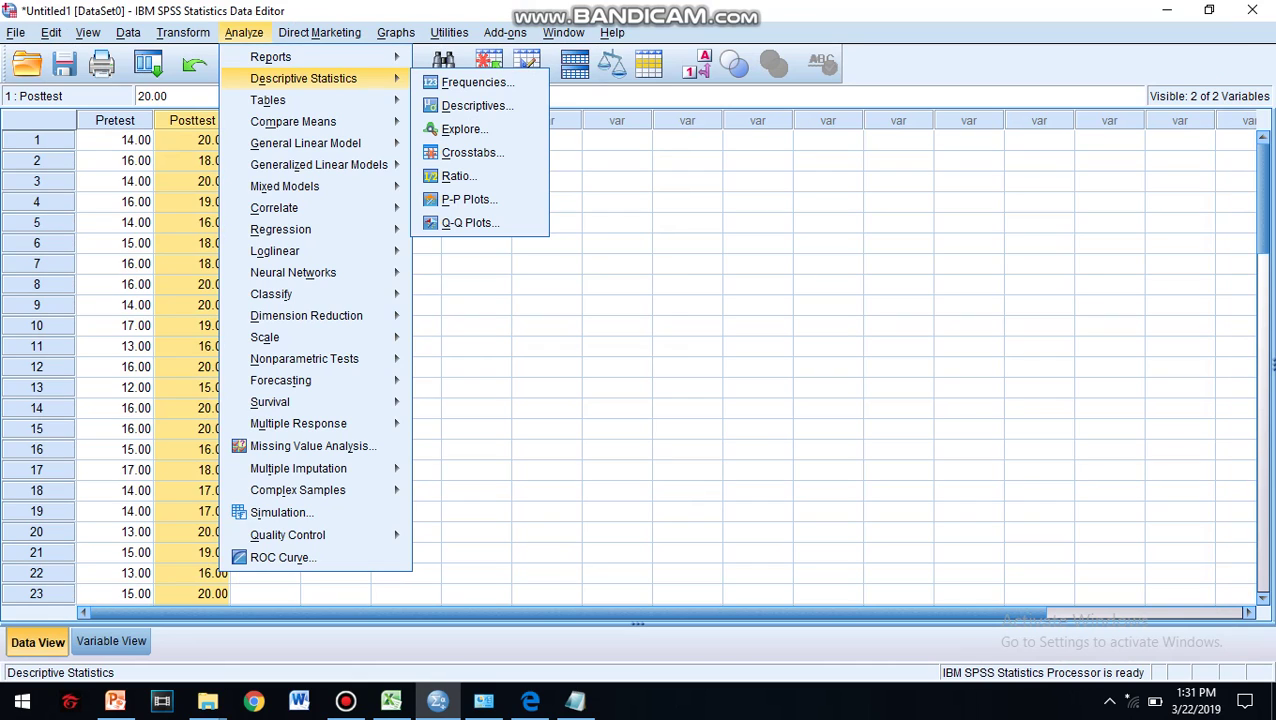
{"action": "key", "text": "Down"}
{"action": "key", "text": "Down"}
{"action": "key", "text": "Down"}
{"action": "key", "text": "Down"}
{"action": "key", "text": "Down"}
{"action": "key", "text": "Down"}
{"action": "key", "text": "Down"}
{"action": "key", "text": "Down"}
{"action": "key", "text": "Down"}
{"action": "key", "text": "Down"}
{"action": "key", "text": "Down"}
{"action": "key", "text": "Down"}
{"action": "key", "text": "Down"}
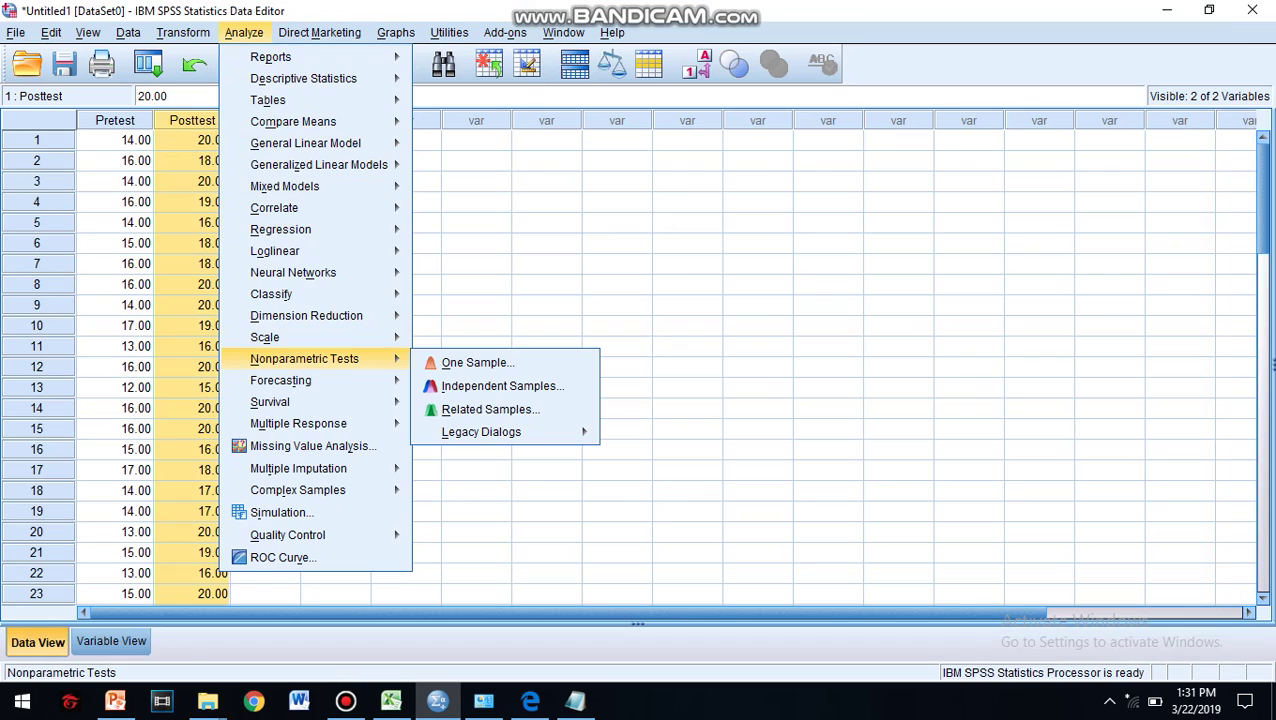
{"action": "key", "text": "Right"}
{"action": "key", "text": "Down"}
{"action": "key", "text": "Down"}
{"action": "key", "text": "Down"}
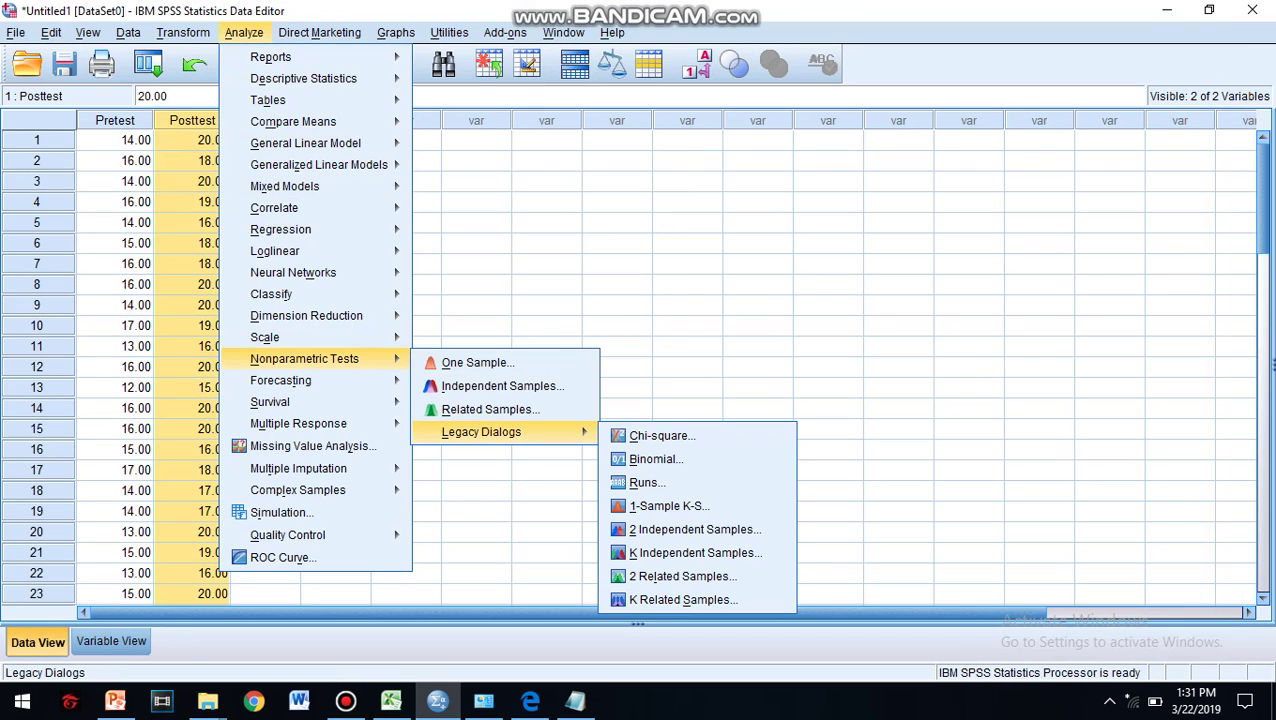
{"action": "key", "text": "Right"}
{"action": "key", "text": "Down"}
{"action": "key", "text": "Down"}
{"action": "key", "text": "Down"}
{"action": "key", "text": "Down"}
{"action": "key", "text": "Down"}
{"action": "key", "text": "Down"}
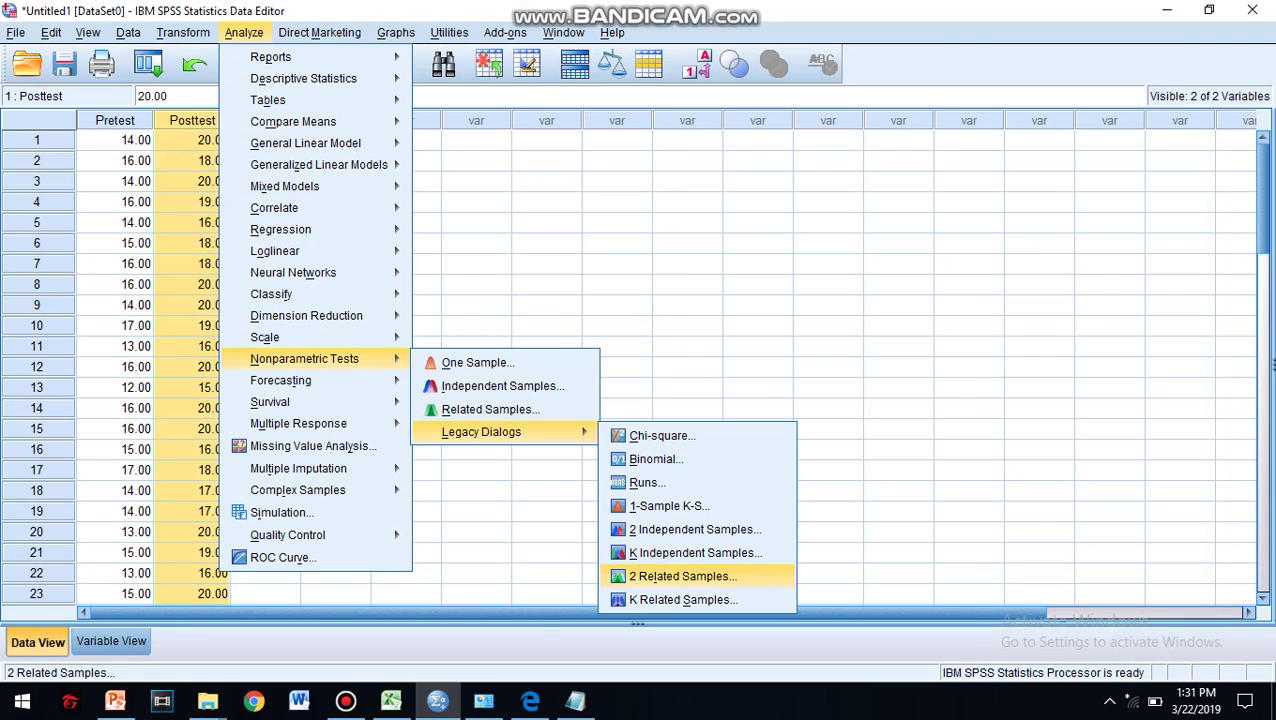
{"action": "left_click", "coordinate": [682, 576]}
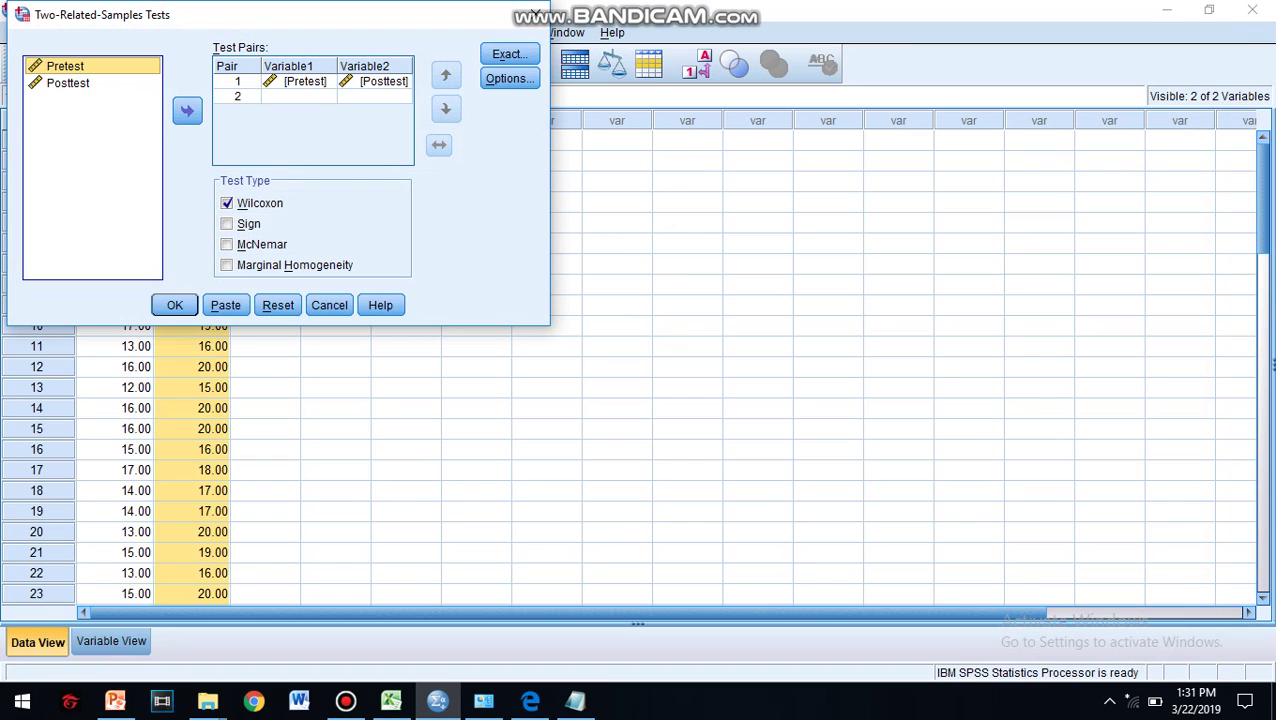
{"action": "left_click", "coordinate": [174, 305]}
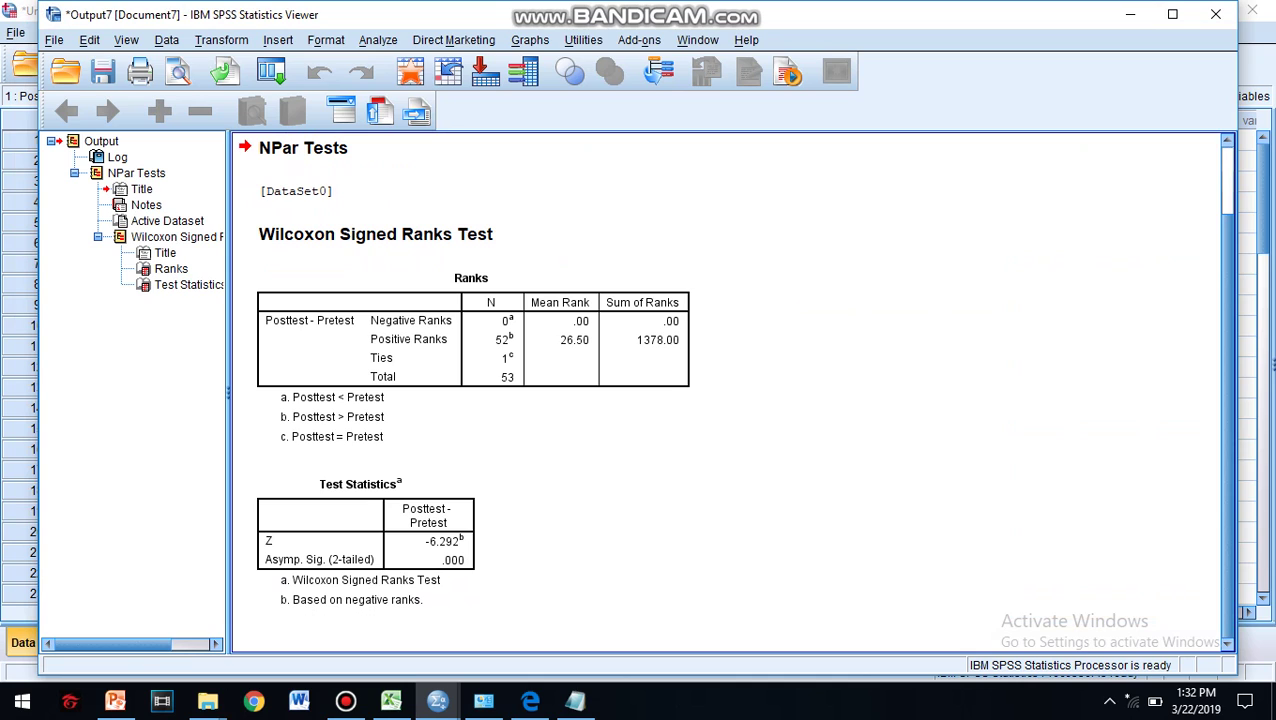
Step: Examine the Wilcoxon Signed Ranks Test output, including the Ranks and Test Statistics tables
{"action": "scroll", "coordinate": [730, 392], "scroll_direction": "up", "scroll_amount": 3}
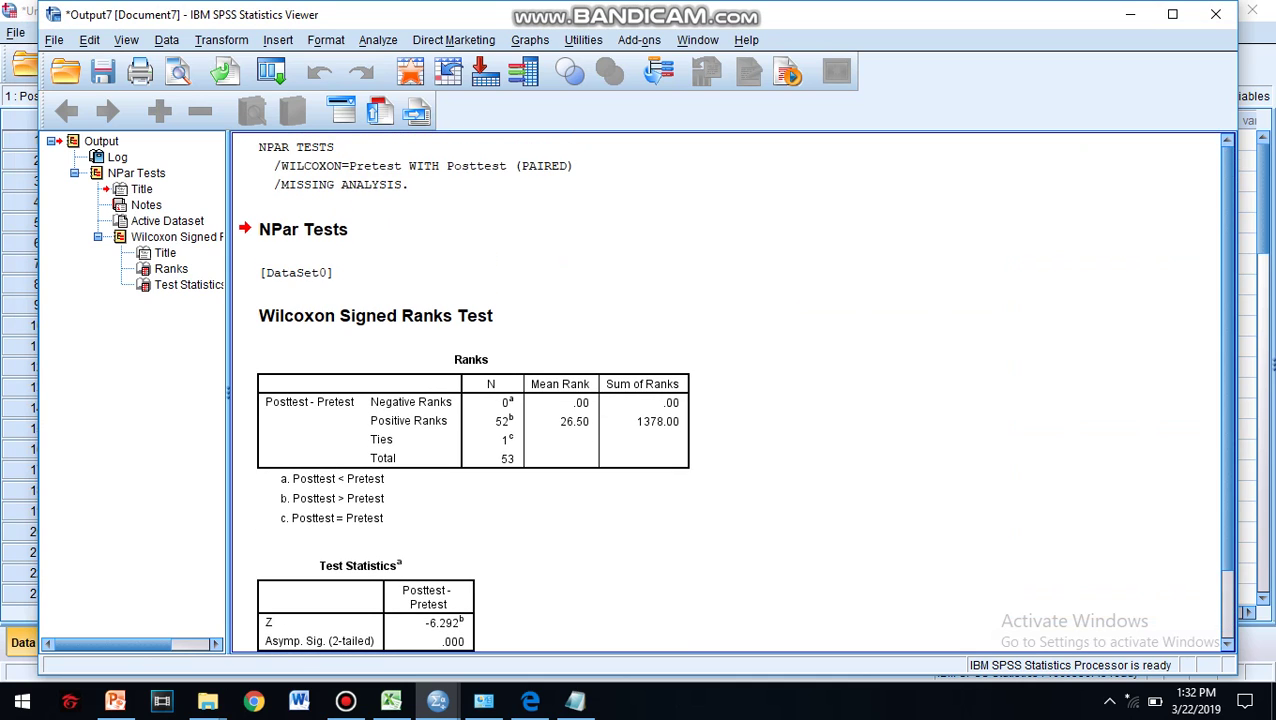
{"action": "scroll", "coordinate": [730, 392], "scroll_direction": "down", "scroll_amount": 3}
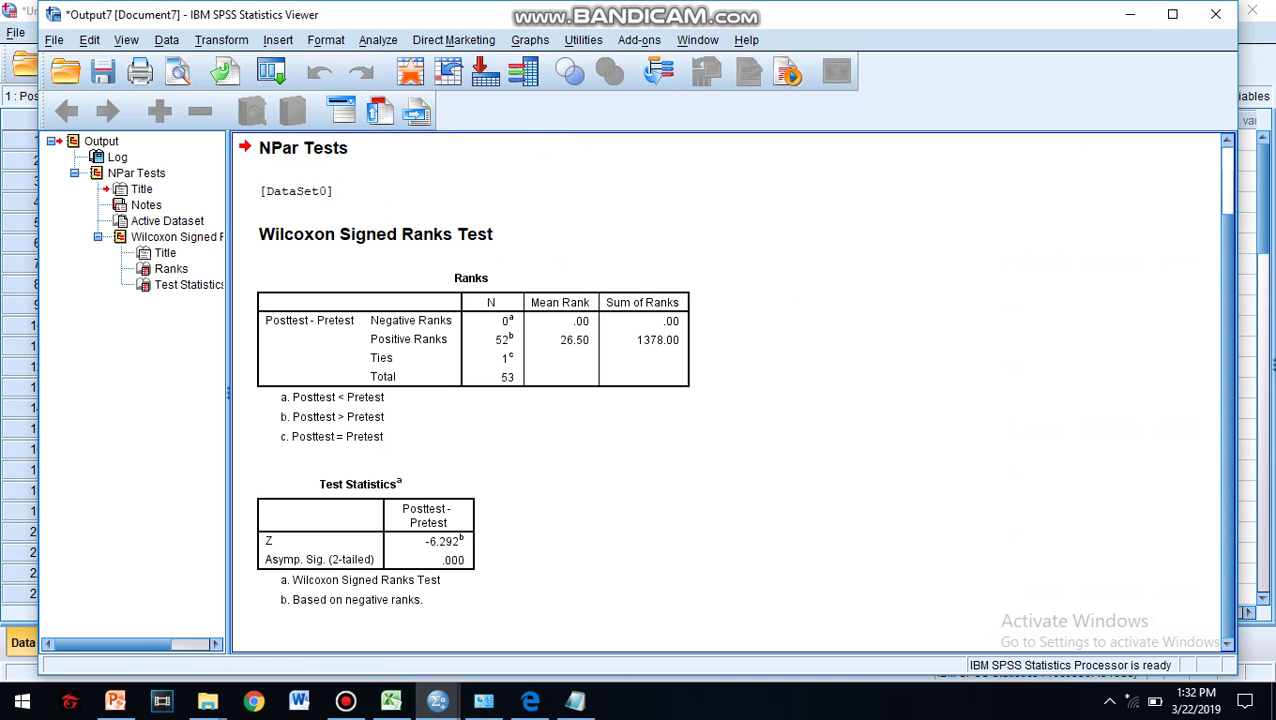
{"action": "scroll", "coordinate": [730, 392], "scroll_direction": "up", "scroll_amount": 3}
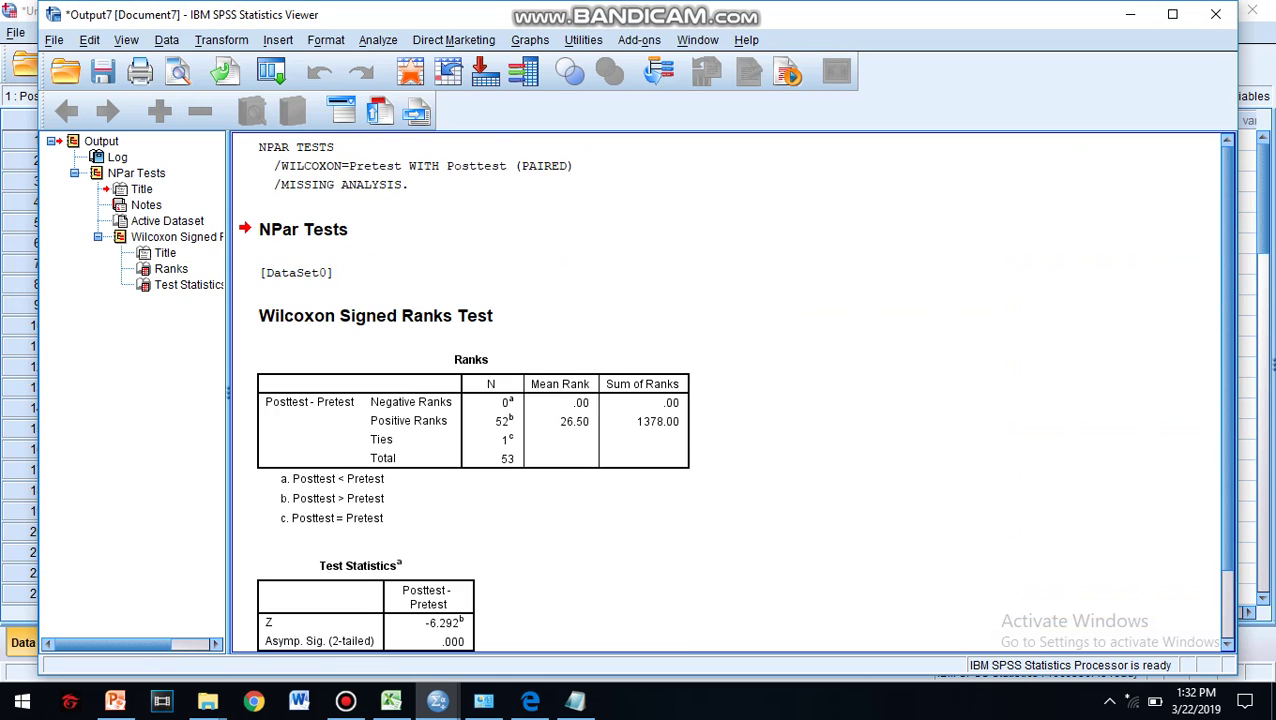
{"action": "scroll", "coordinate": [730, 392], "scroll_direction": "down", "scroll_amount": 3}
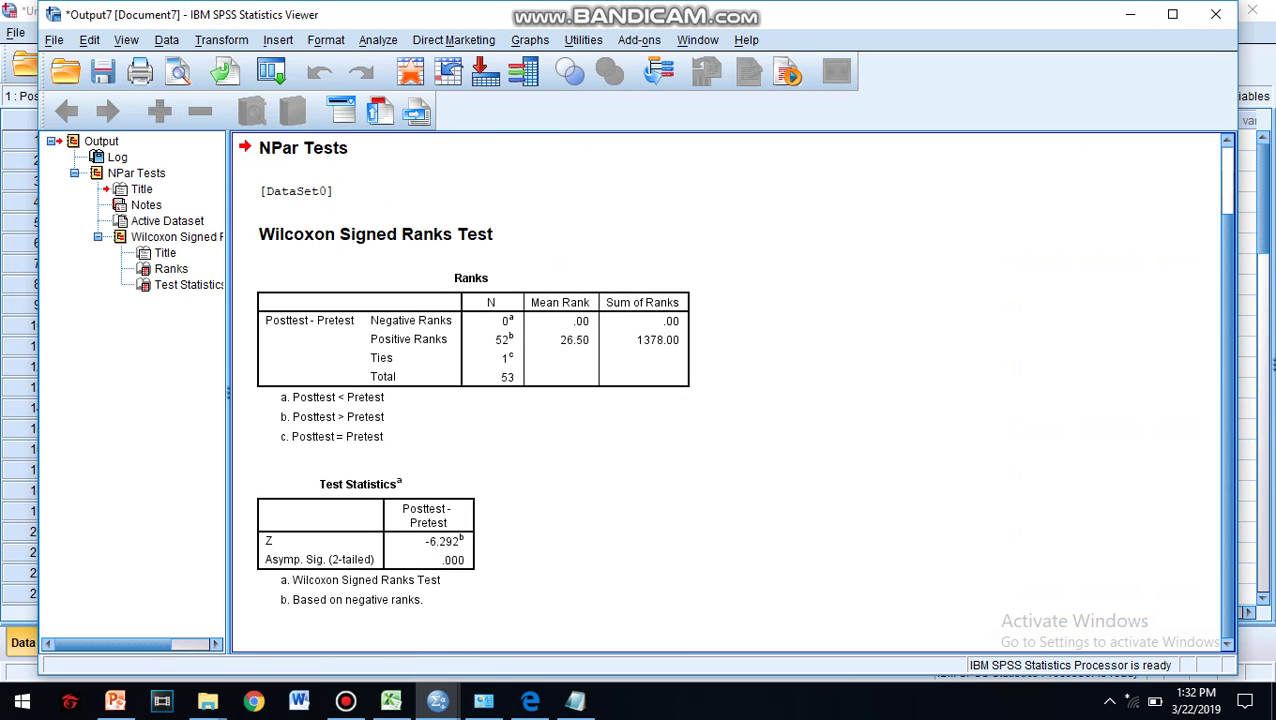
{"action": "scroll", "coordinate": [730, 392], "scroll_direction": "up", "scroll_amount": 3}
{"action": "scroll", "coordinate": [730, 392], "scroll_direction": "down", "scroll_amount": 3}
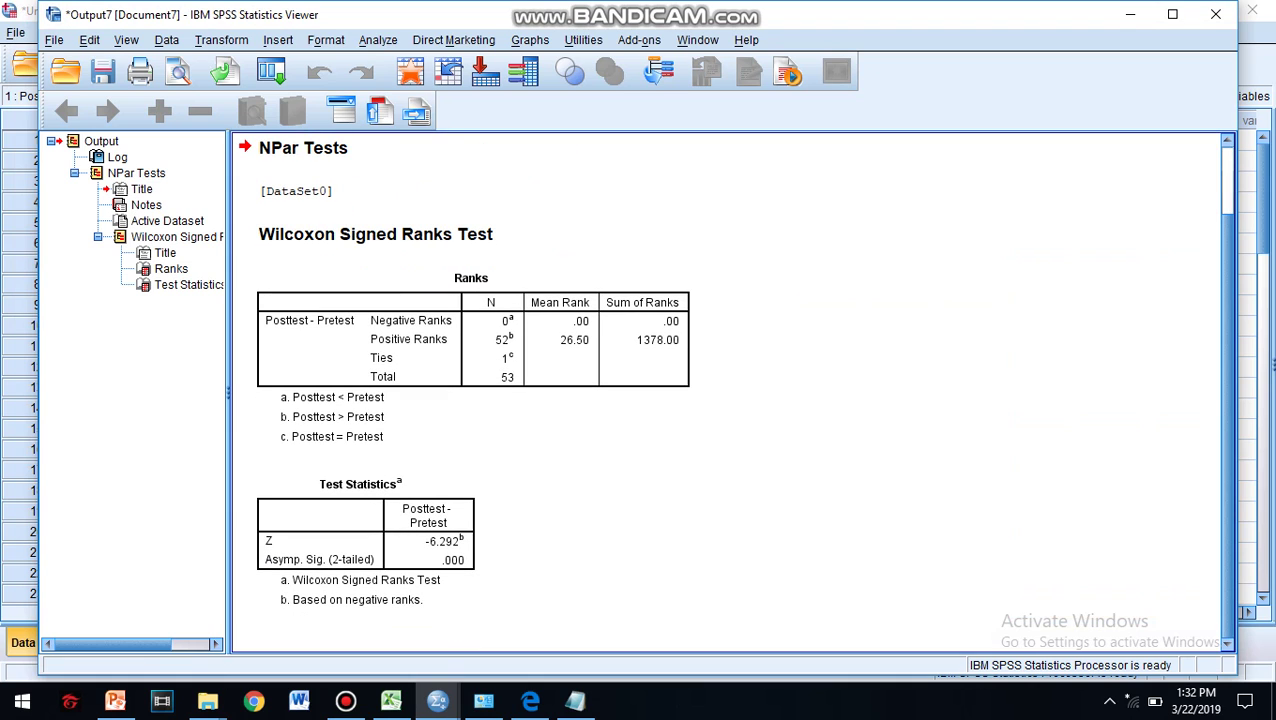